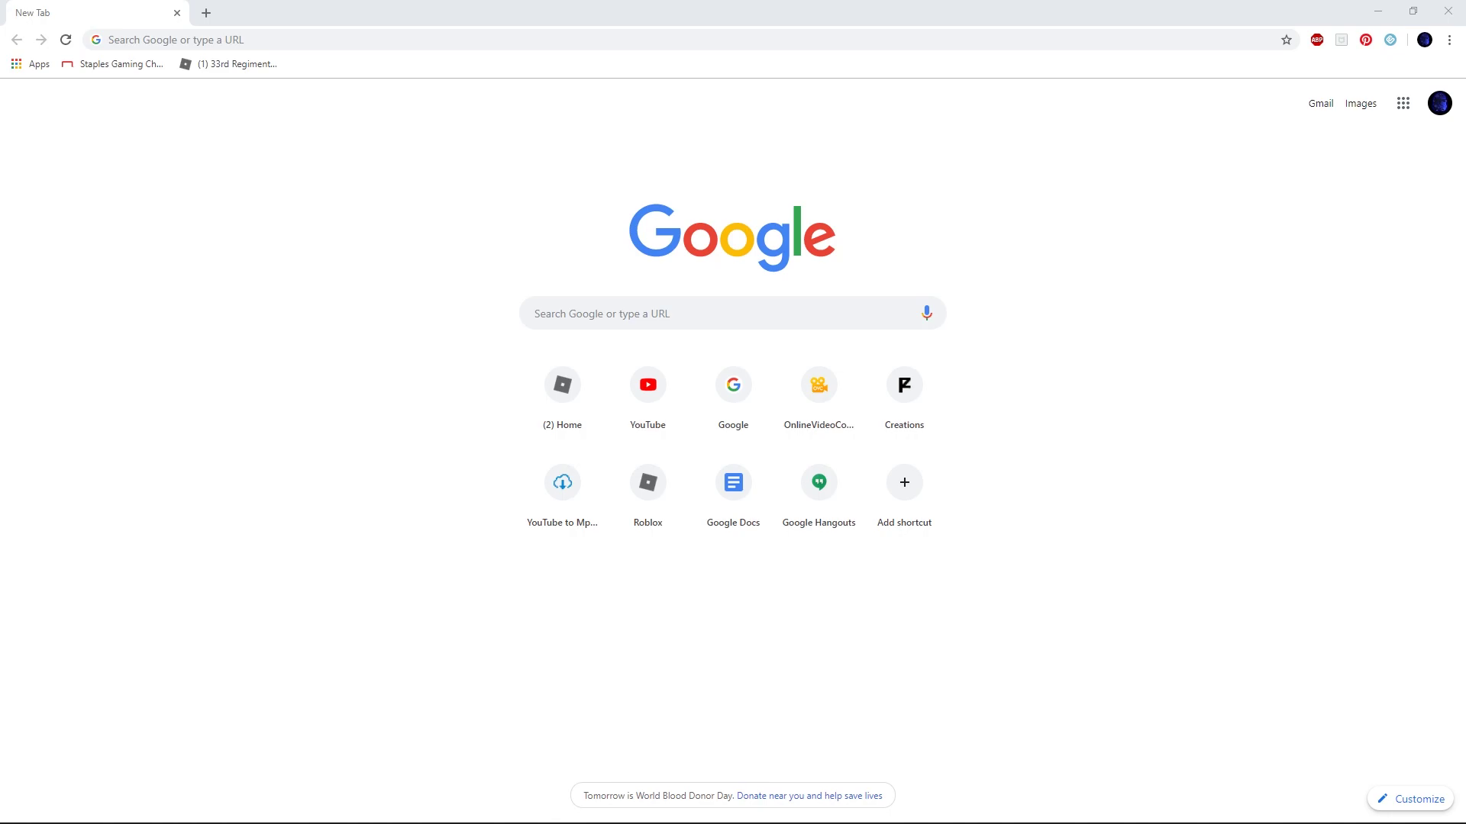
- Search Google for 'clownfish voice changer' to find the official clownfish-translator.com site
{"action": "left_click", "coordinate": [306, 589]}
{"action": "left_click", "coordinate": [263, 39]}
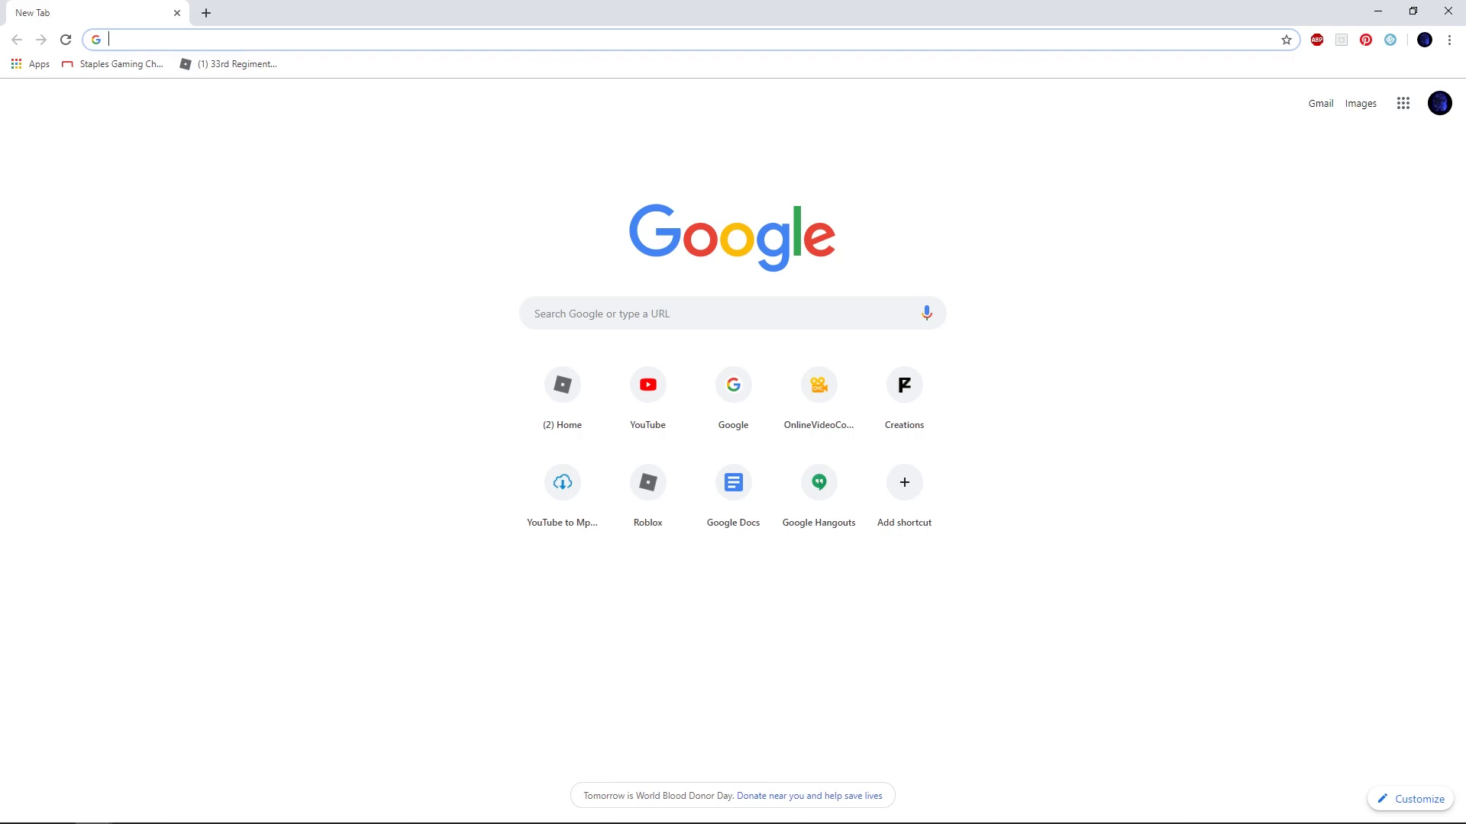
{"action": "left_click", "coordinate": [235, 39]}
{"action": "type", "text": "cl"}
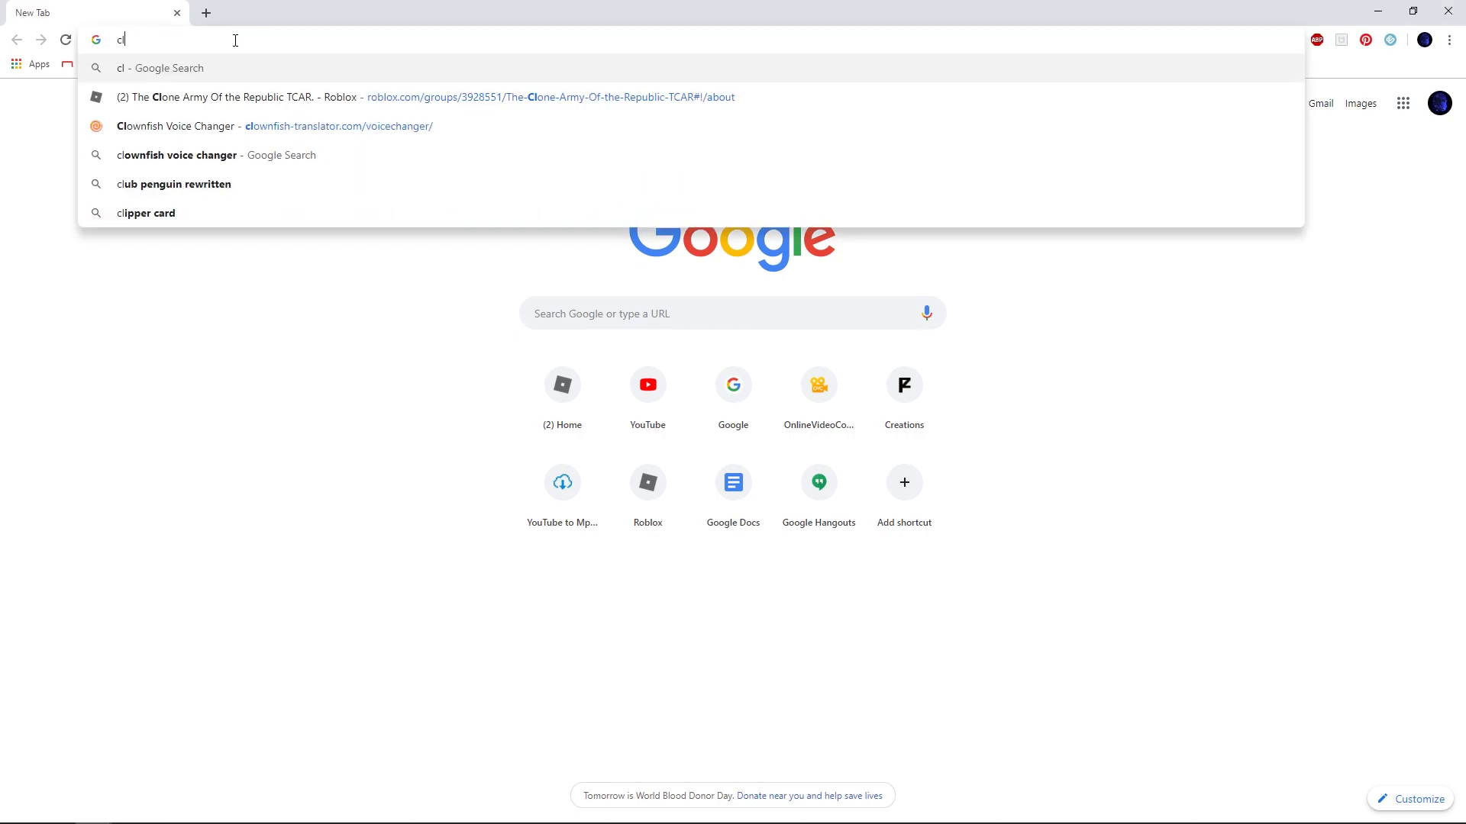
{"action": "type", "text": "ownfish voice changer"}
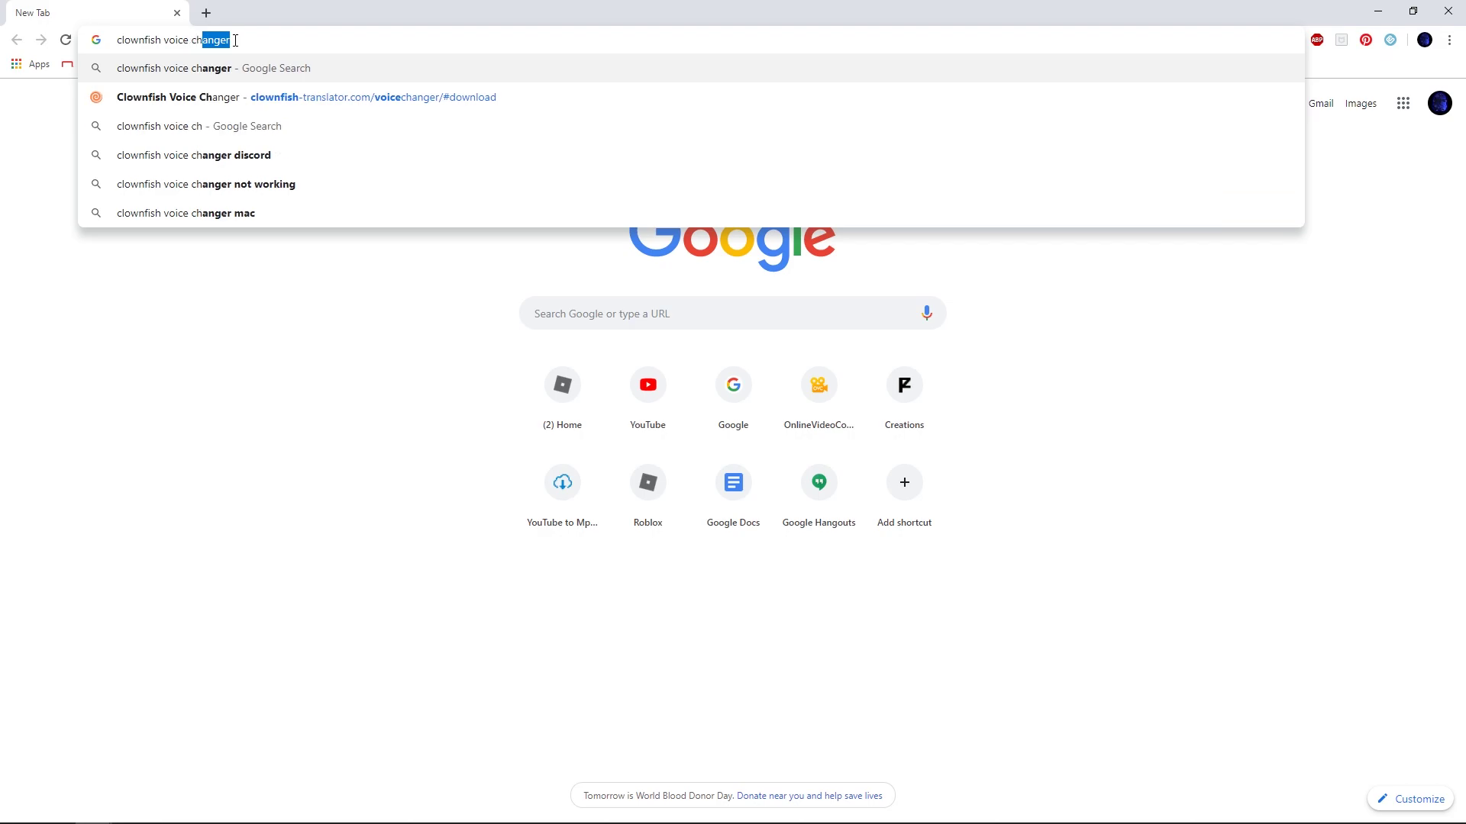
{"action": "key", "text": "Return"}
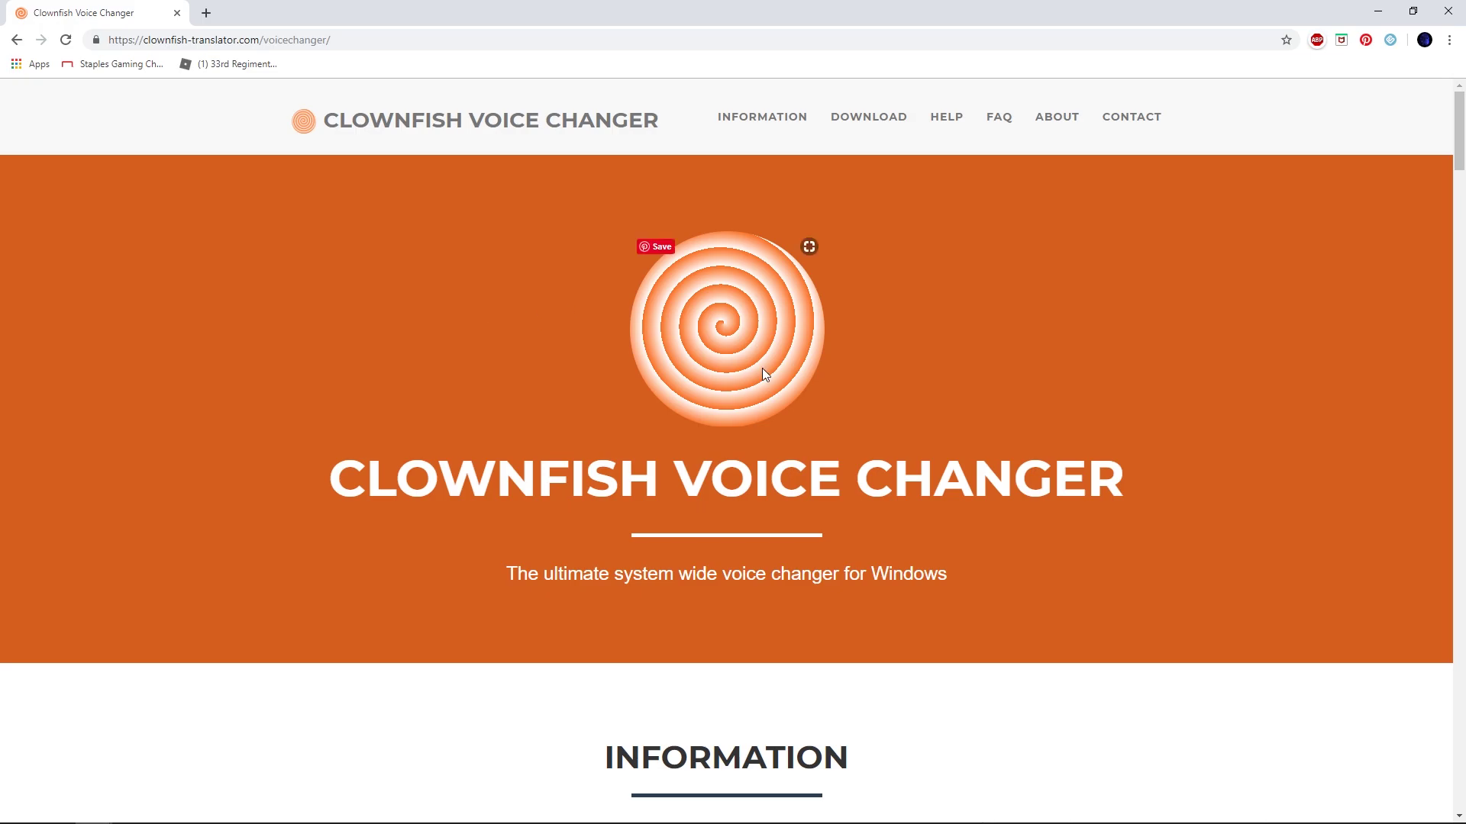
- Download the 64-bit installer VoiceChanger64f(1.00).exe, run it, and centre the setup wizard
{"action": "scroll", "coordinate": [610, 397], "scroll_direction": "down", "scroll_amount": 3}
{"action": "scroll", "coordinate": [578, 407], "scroll_direction": "down", "scroll_amount": 12}
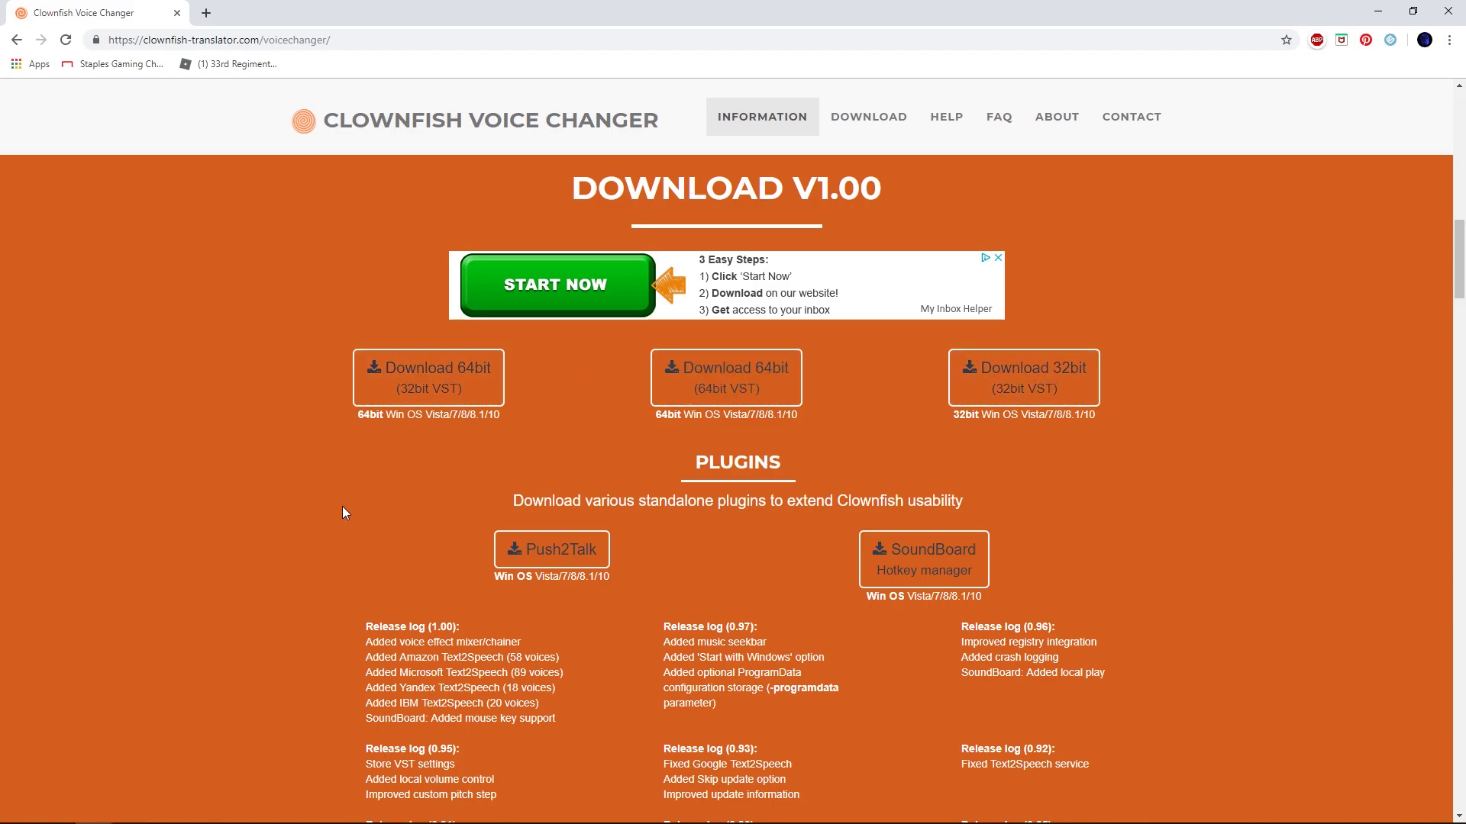
{"action": "left_click", "coordinate": [695, 383]}
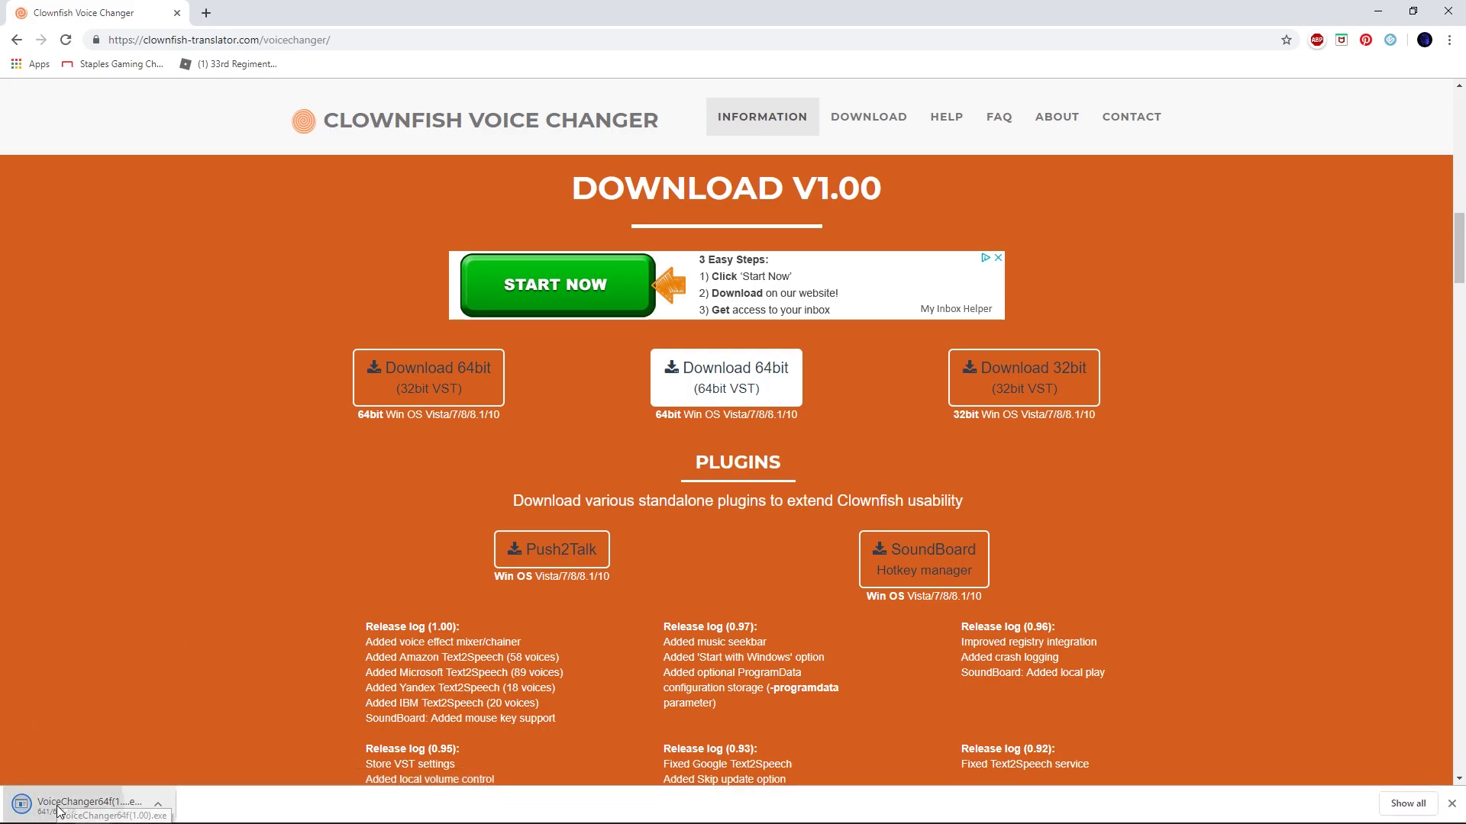
{"action": "left_click", "coordinate": [59, 805]}
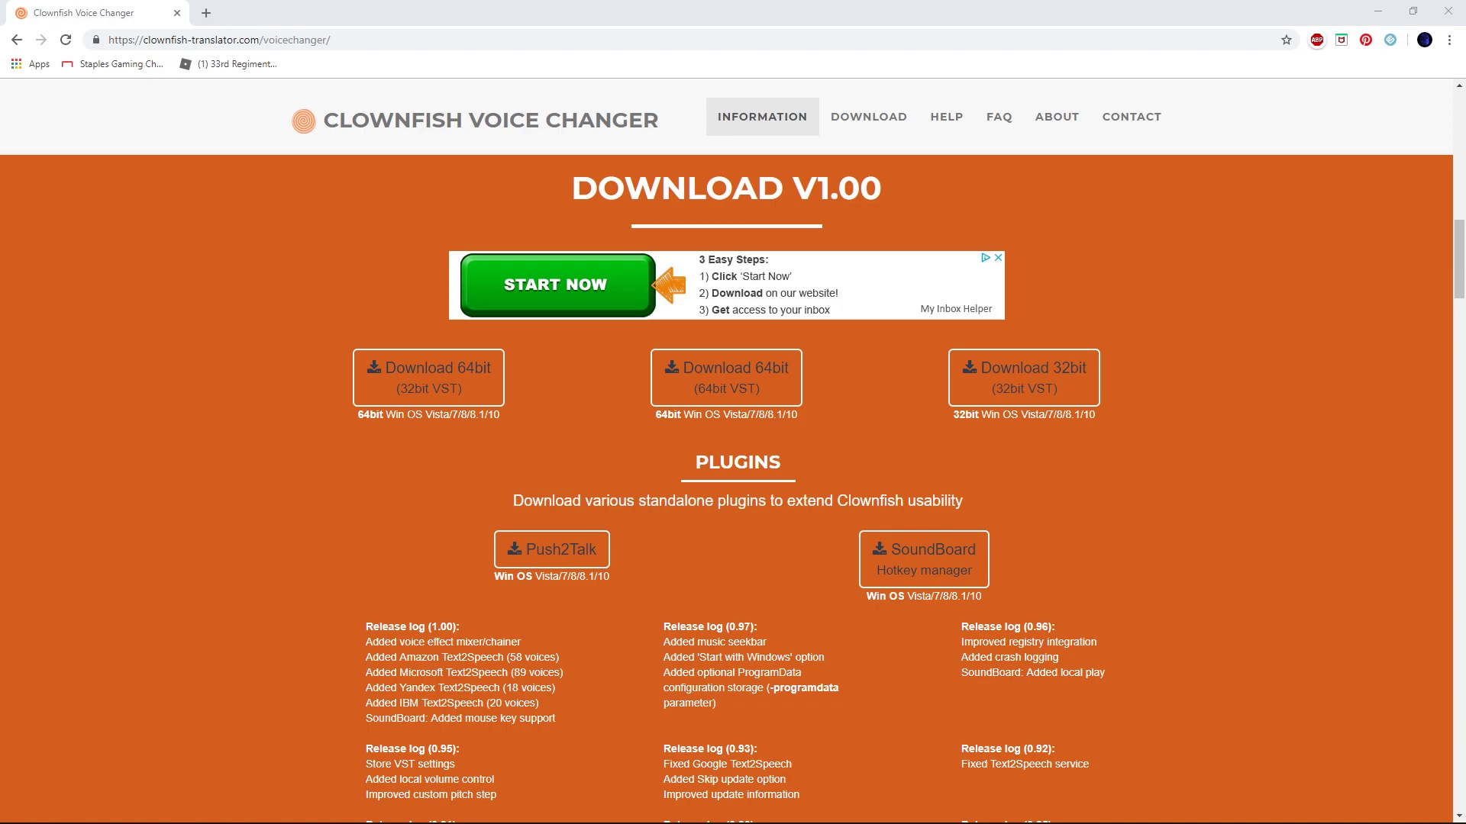
{"action": "left_click_drag", "start_coordinate": [165, 307], "coordinate": [774, 259]}
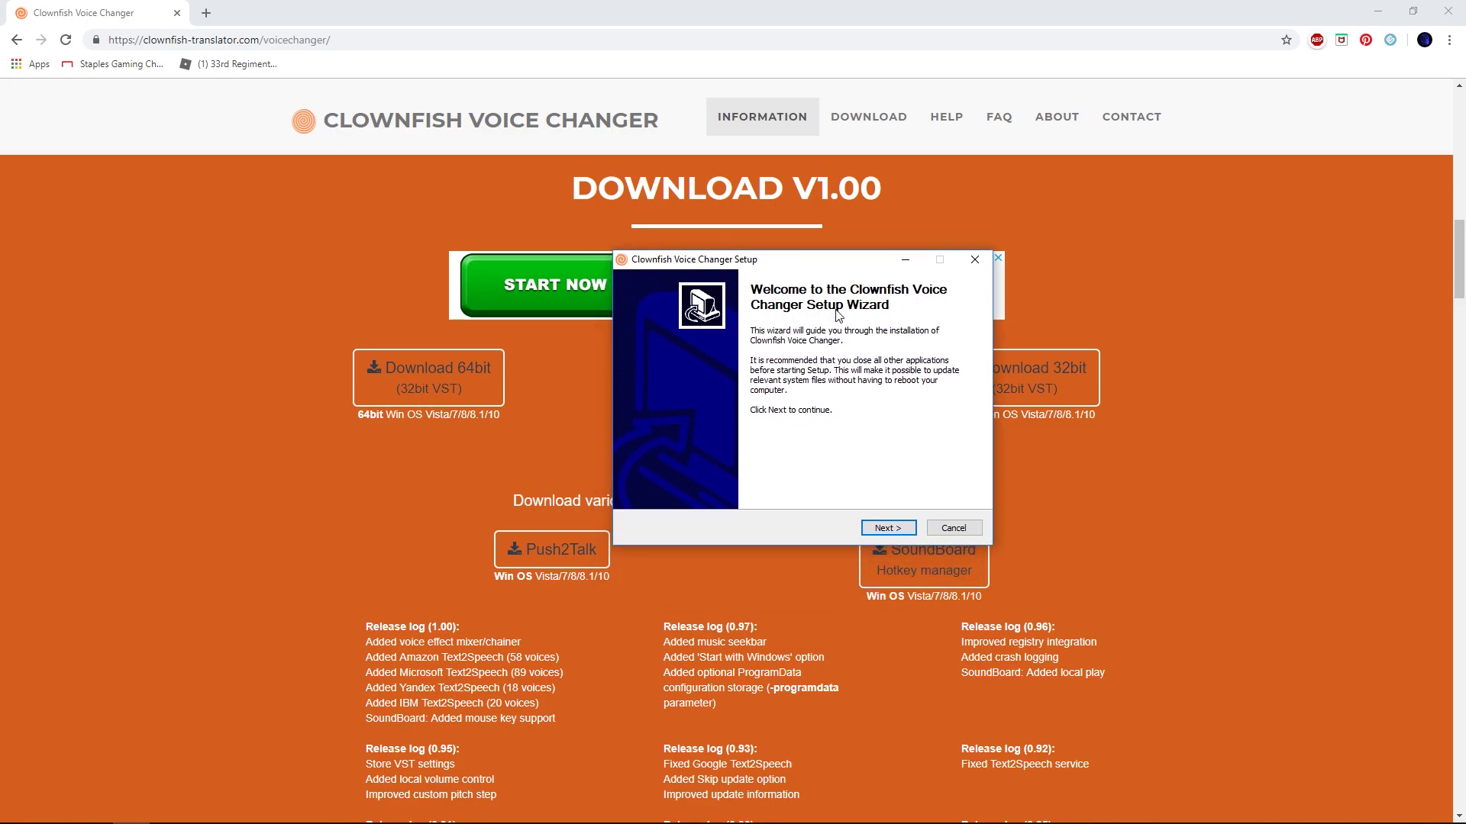
- Accept the default components and install location to install Clownfish Voice Changer
{"action": "left_click", "coordinate": [896, 529]}
{"action": "left_click", "coordinate": [900, 530]}
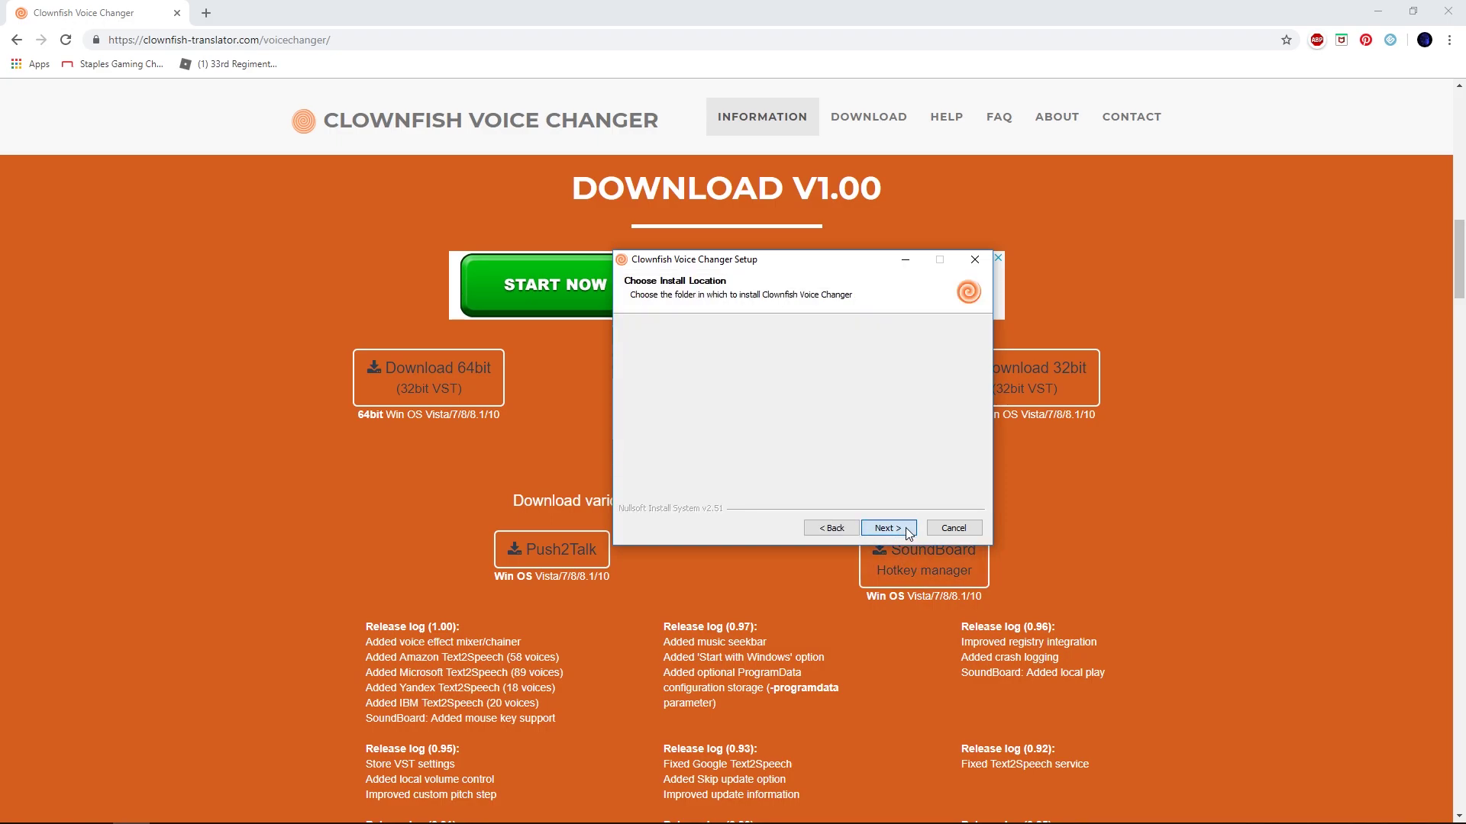
{"action": "left_click", "coordinate": [908, 532]}
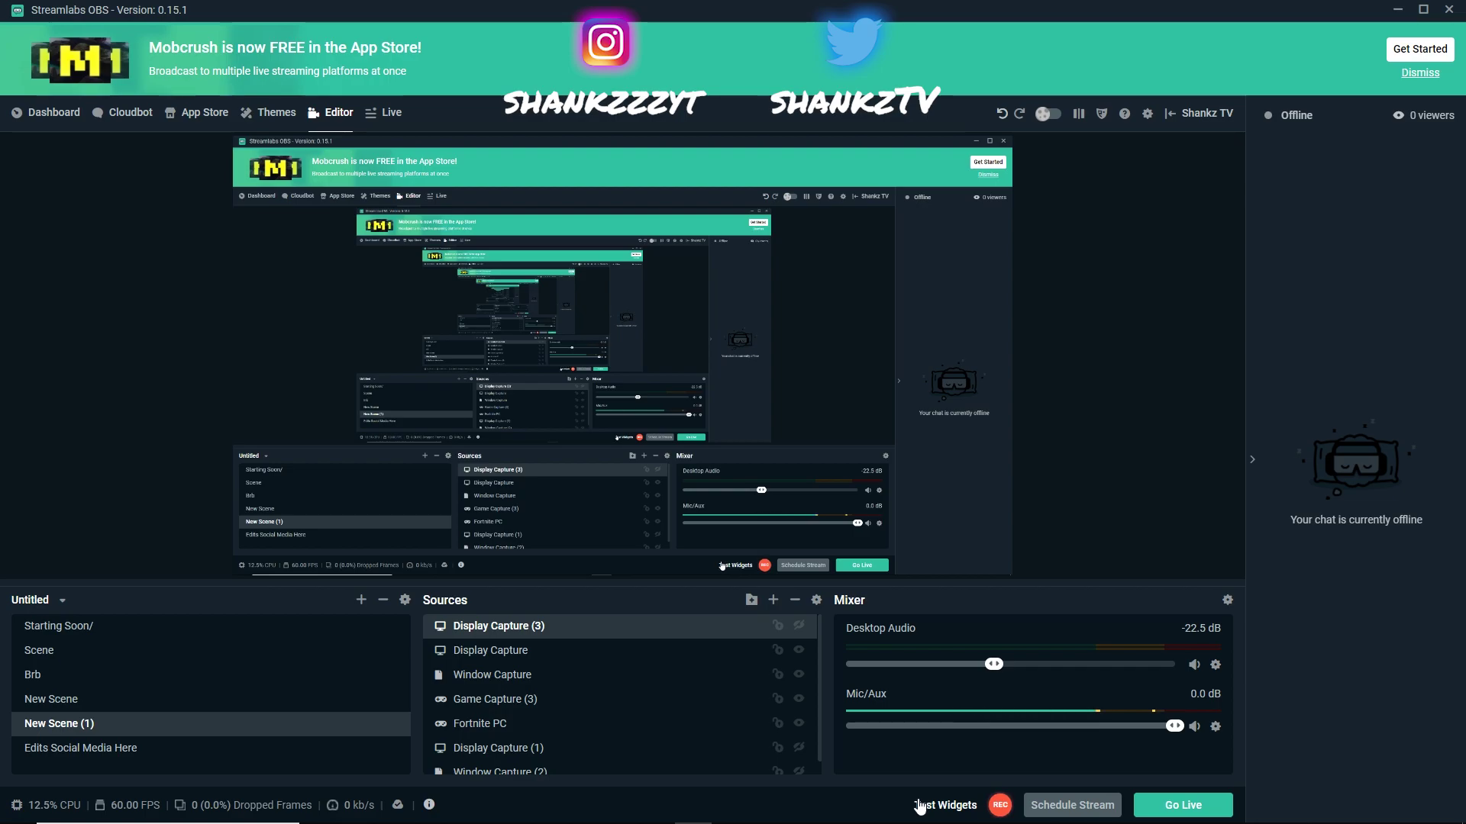
- Turn on Clownfish from its icon in the hidden system-tray apps
{"action": "key", "text": "super"}
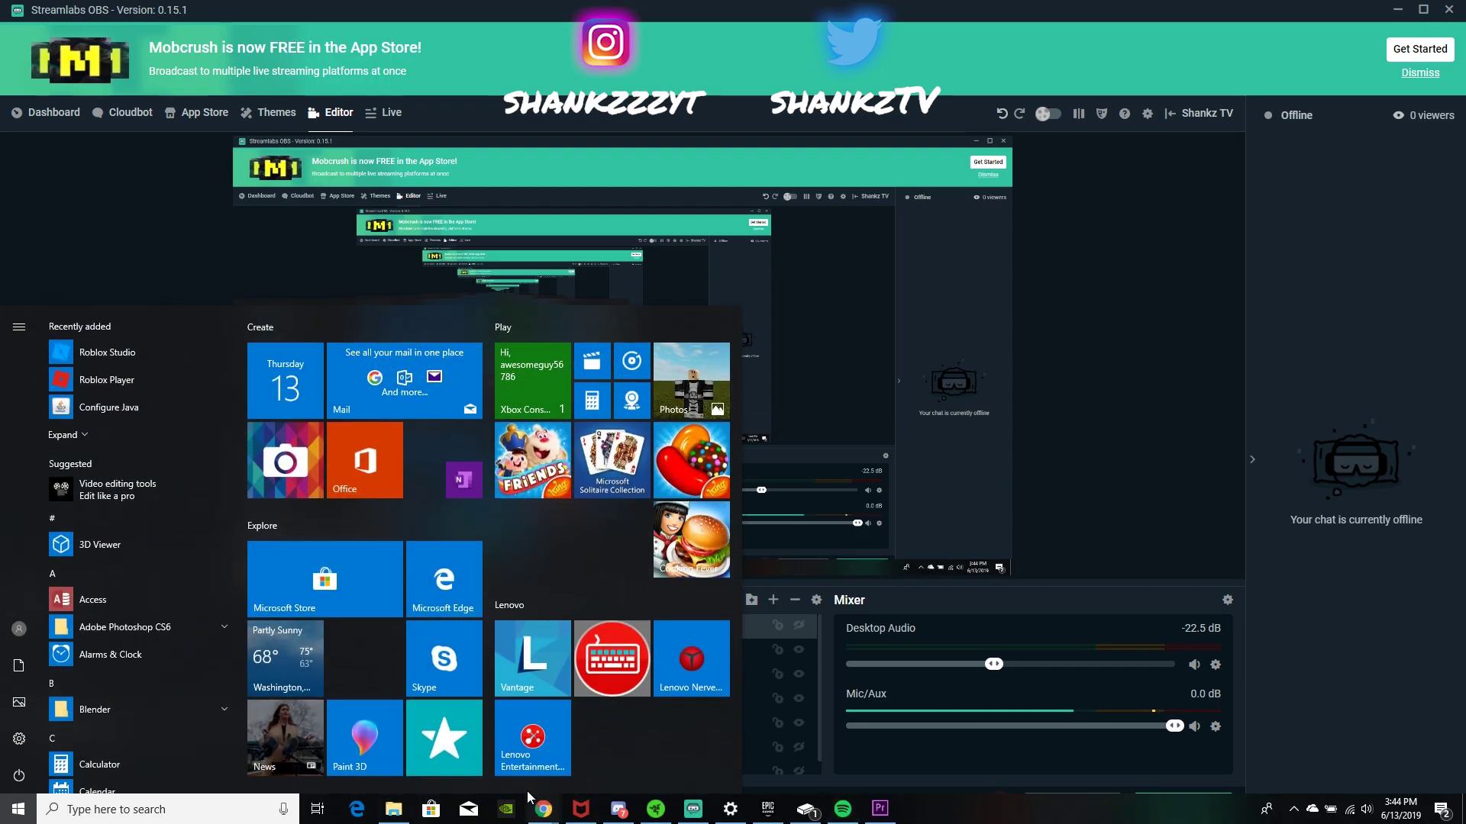
{"action": "left_click", "coordinate": [1296, 810]}
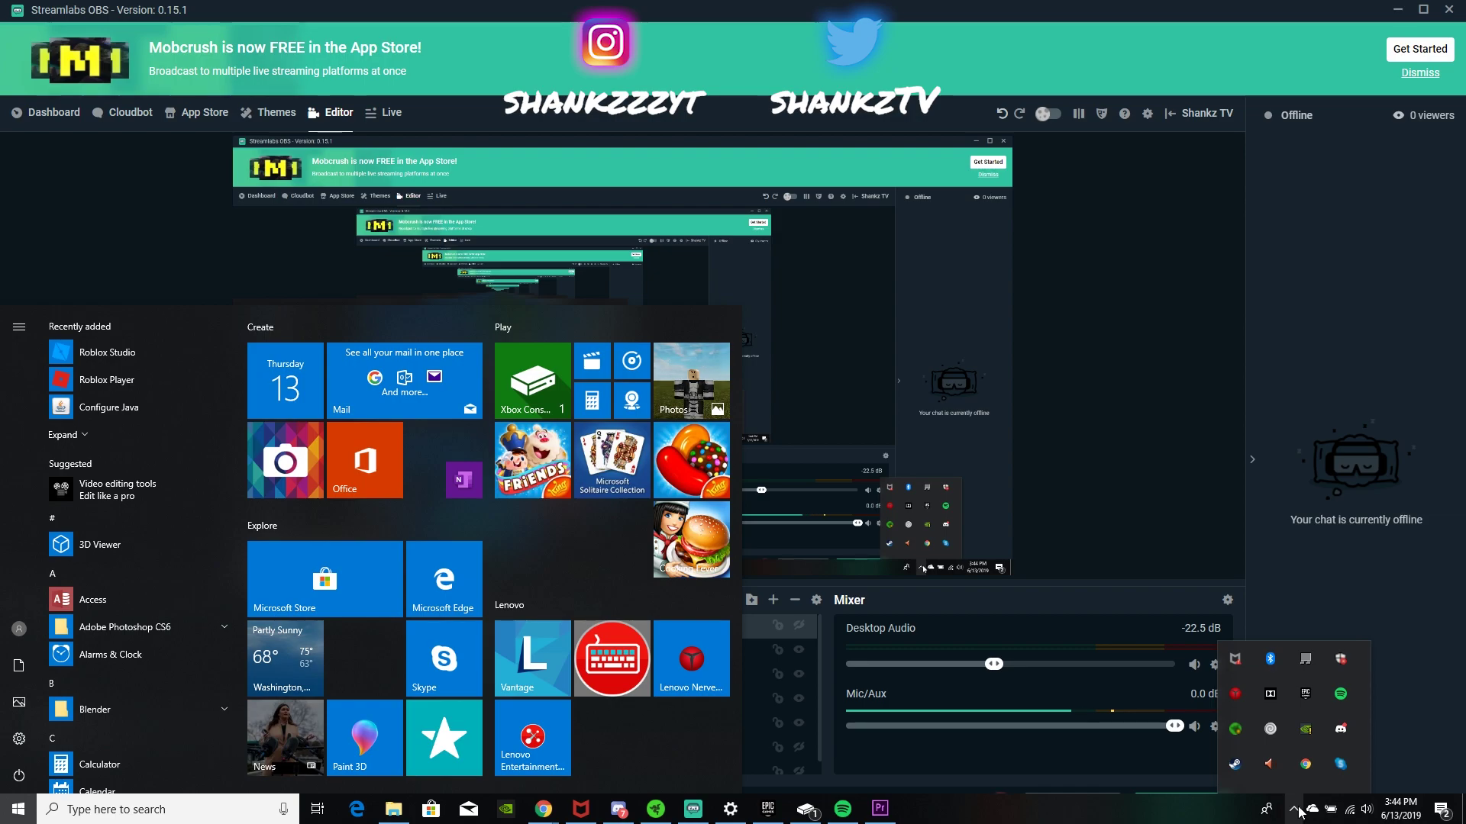
{"action": "left_click", "coordinate": [1272, 731]}
{"action": "right_click", "coordinate": [1271, 731]}
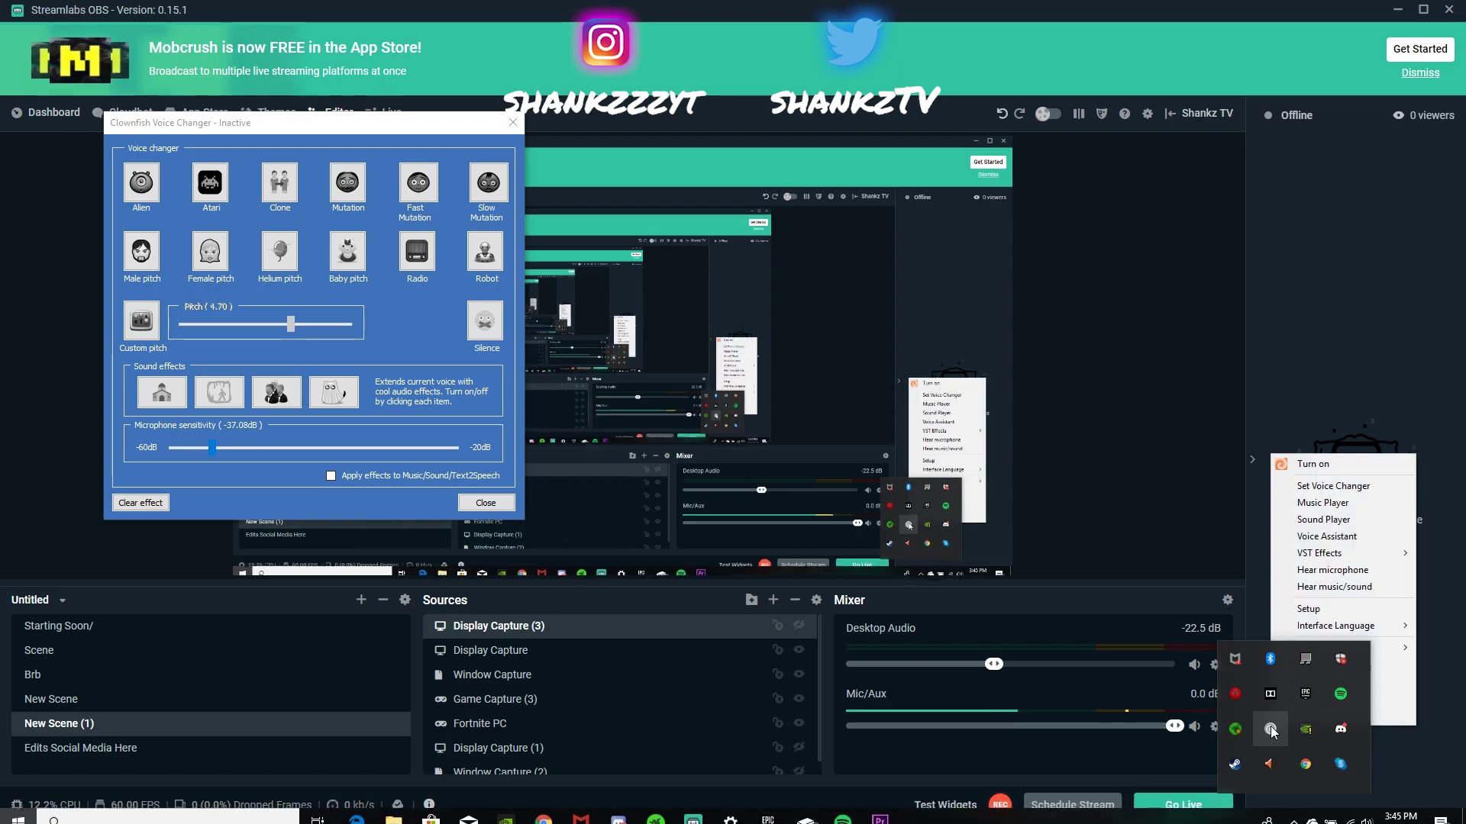
{"action": "left_click", "coordinate": [1339, 466]}
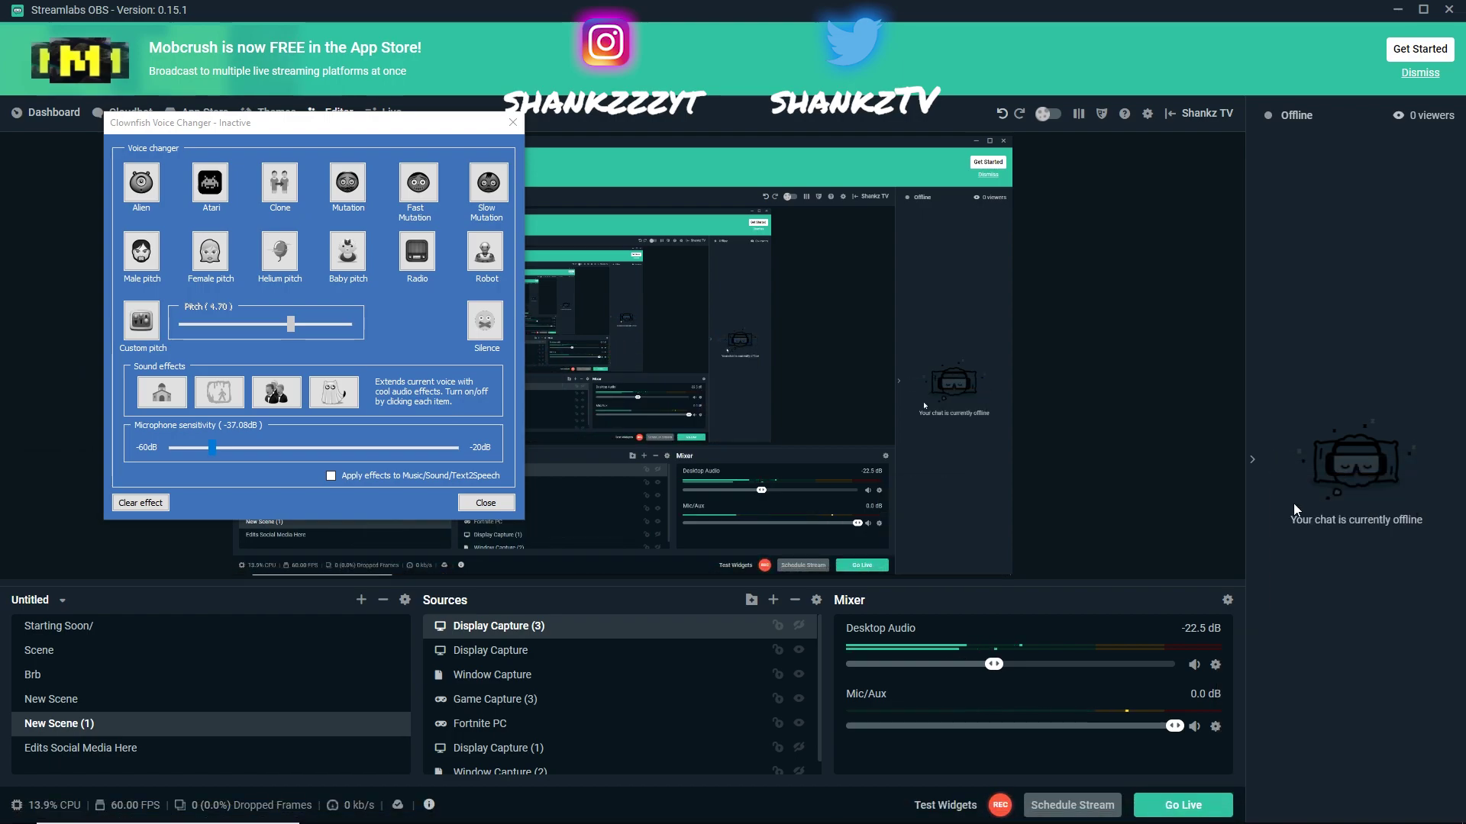
- Open Clownfish's Set Voice Changer effects window from the tray and centre it
{"action": "key", "text": "super"}
{"action": "left_click", "coordinate": [1293, 809]}
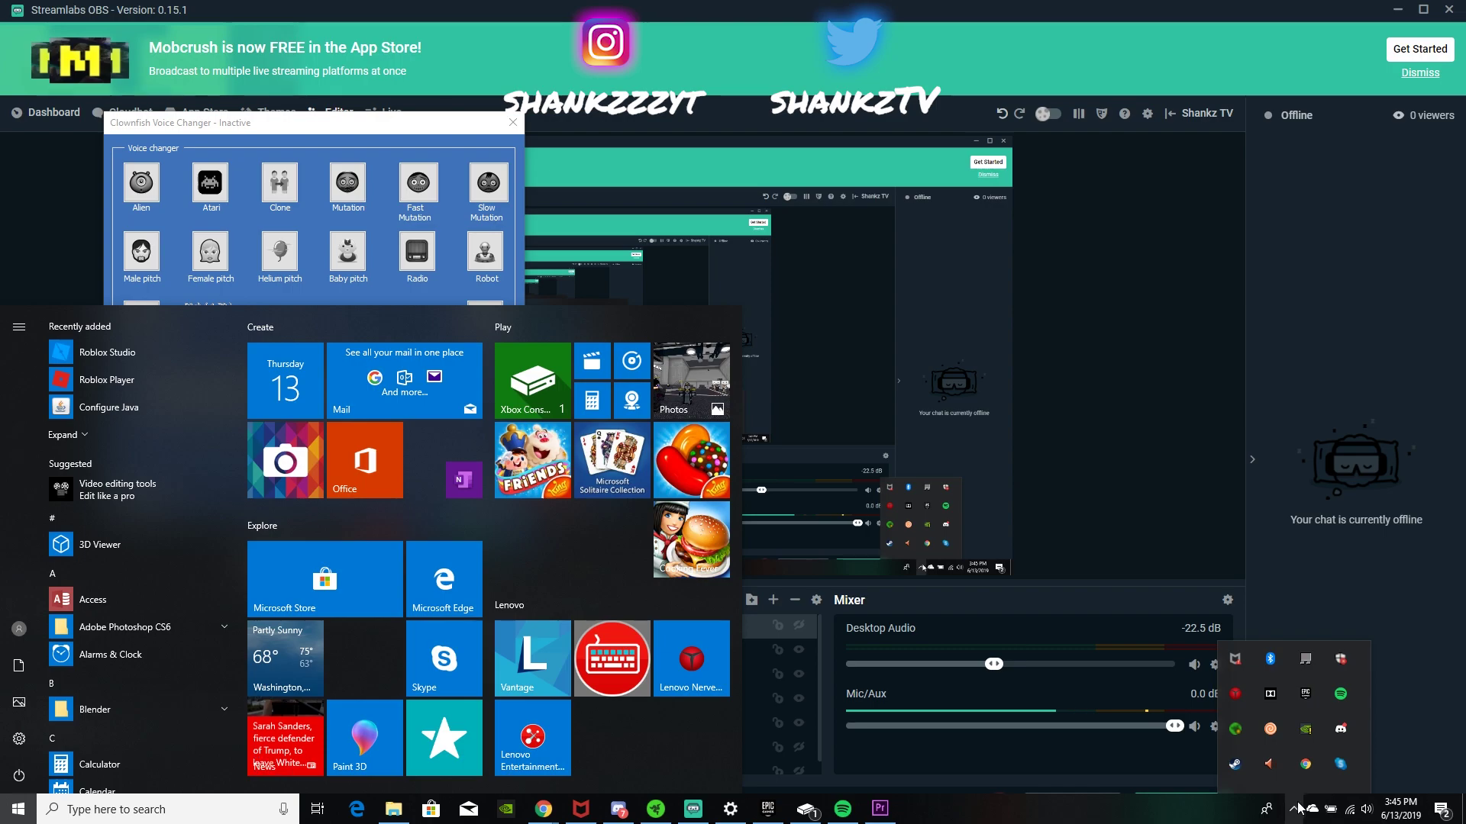
{"action": "right_click", "coordinate": [1272, 731]}
{"action": "left_click", "coordinate": [1316, 484]}
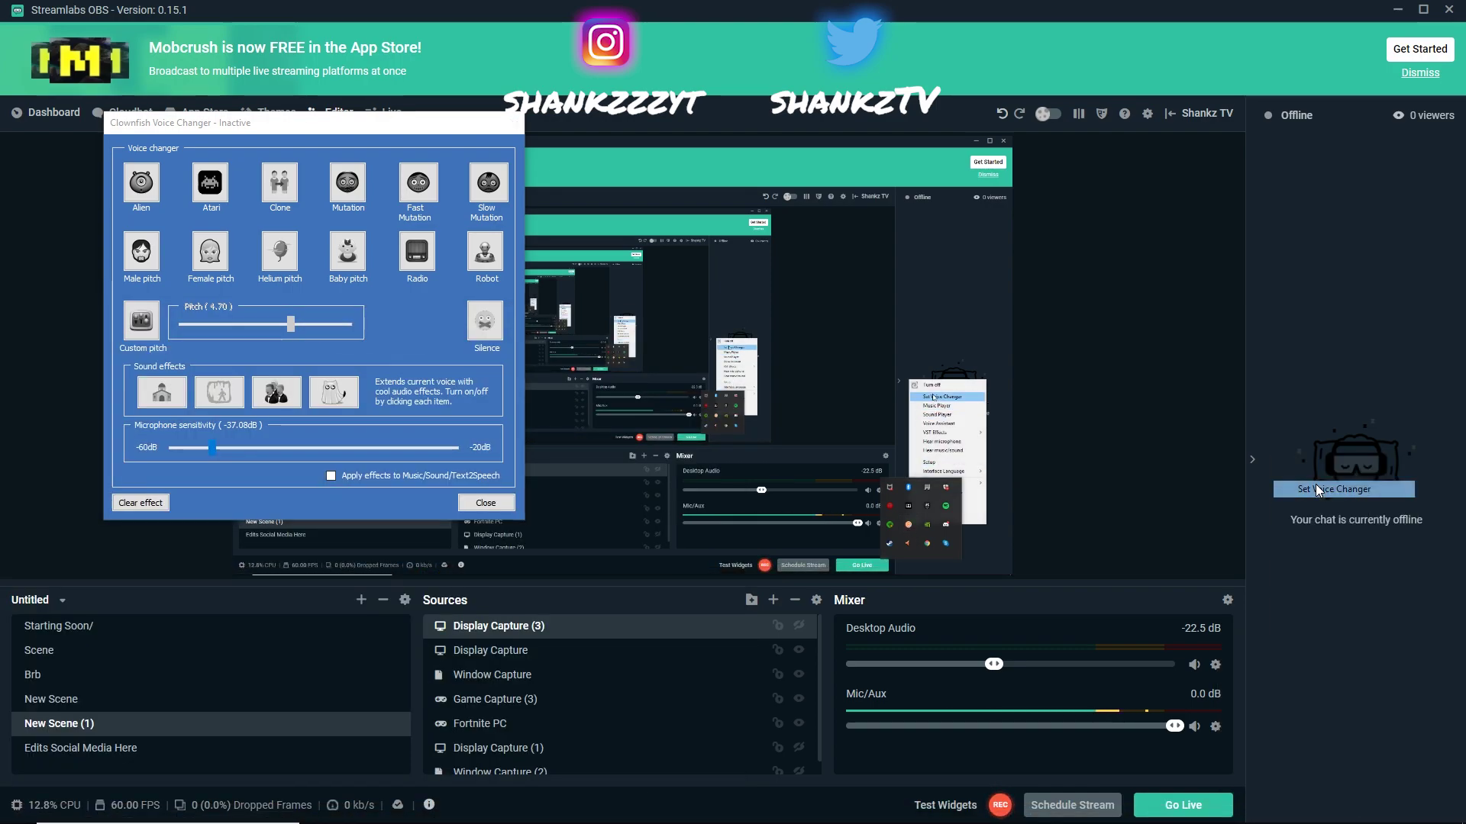
{"action": "left_click_drag", "start_coordinate": [259, 119], "coordinate": [617, 195]}
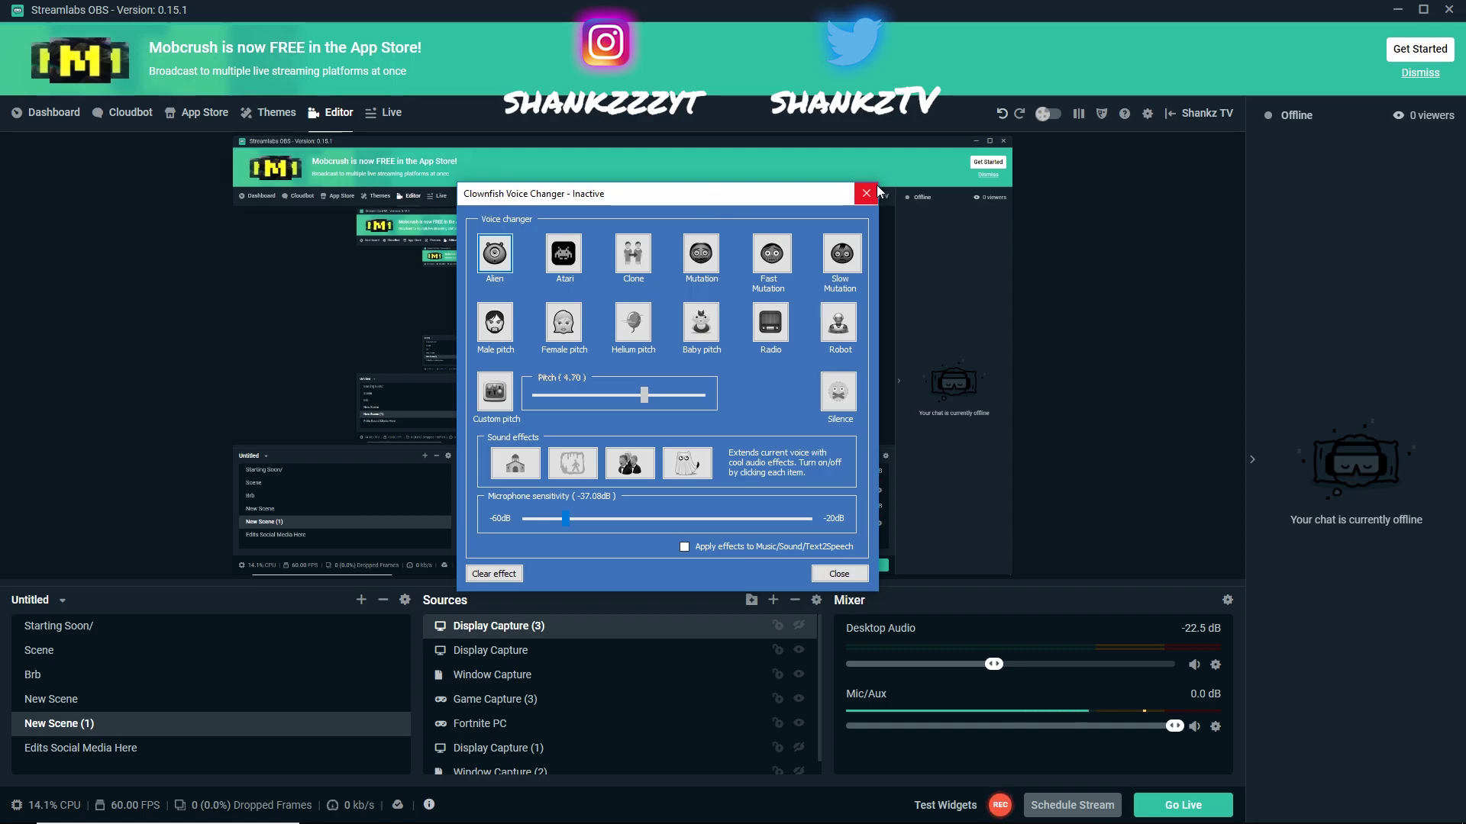
- Try the Male and Female pitch voices back and forth, then clear the effect
{"action": "left_click", "coordinate": [495, 333]}
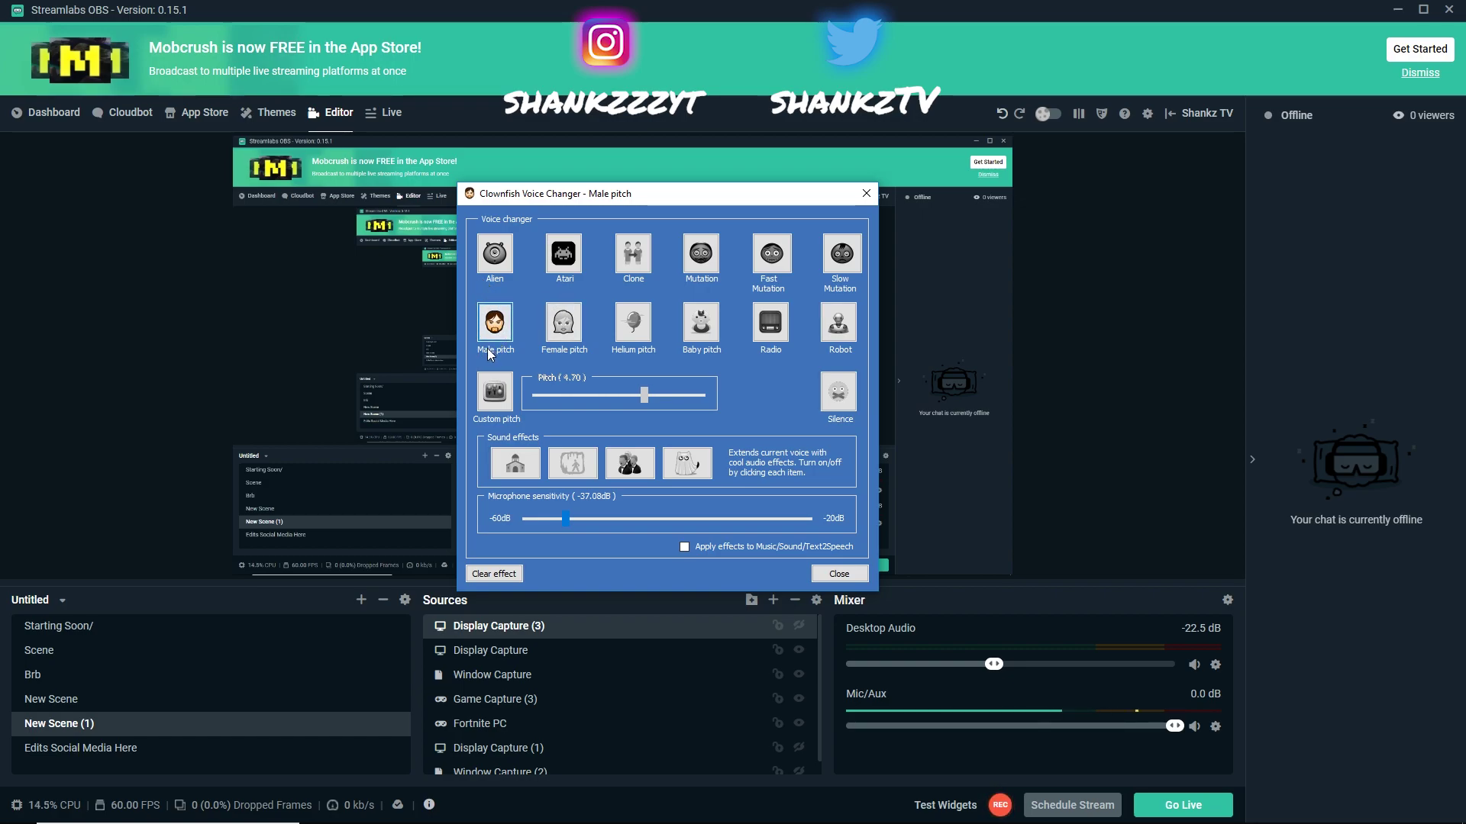
{"action": "left_click", "coordinate": [565, 327]}
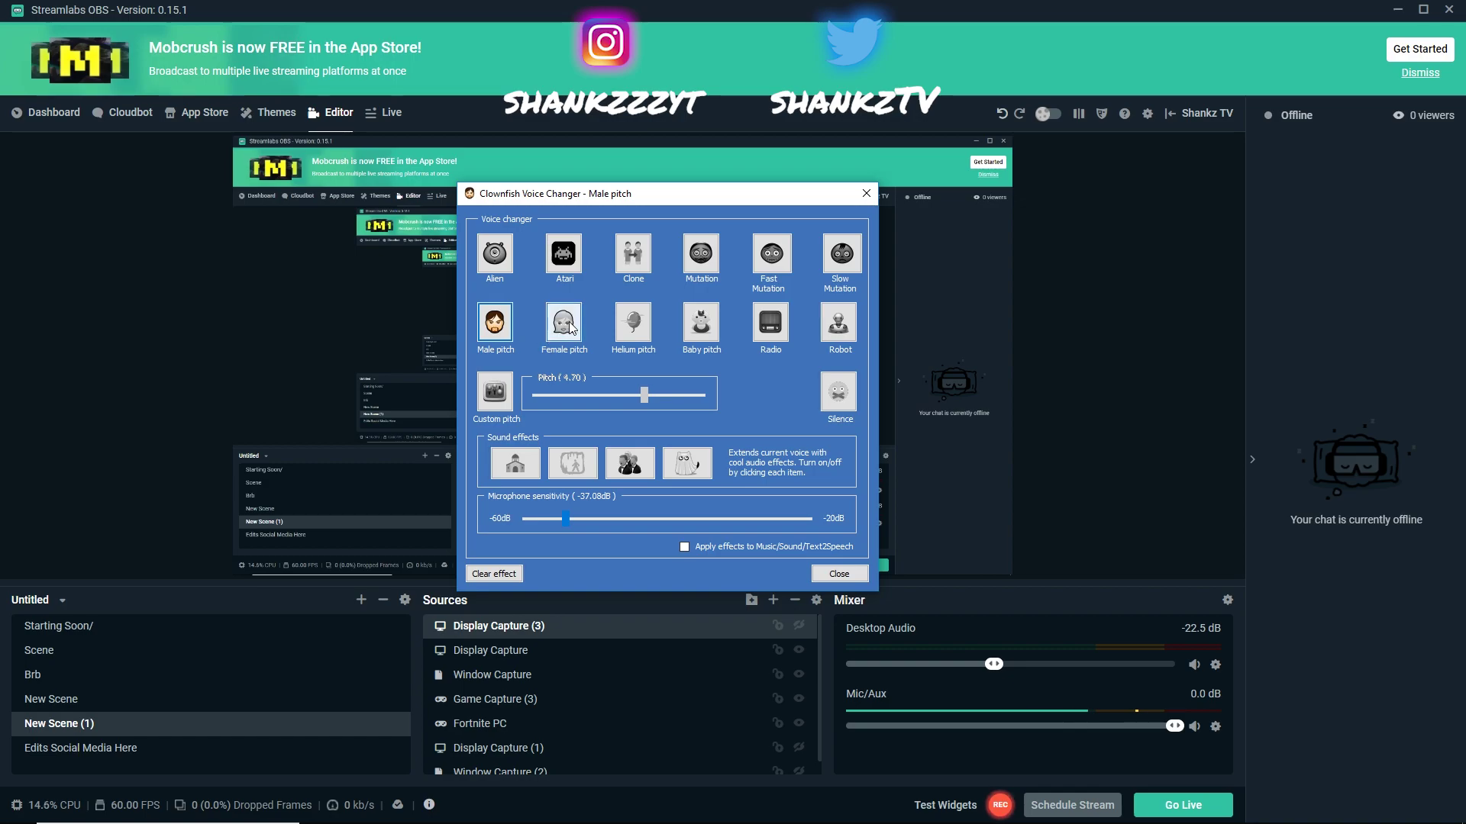
{"action": "left_click", "coordinate": [501, 328]}
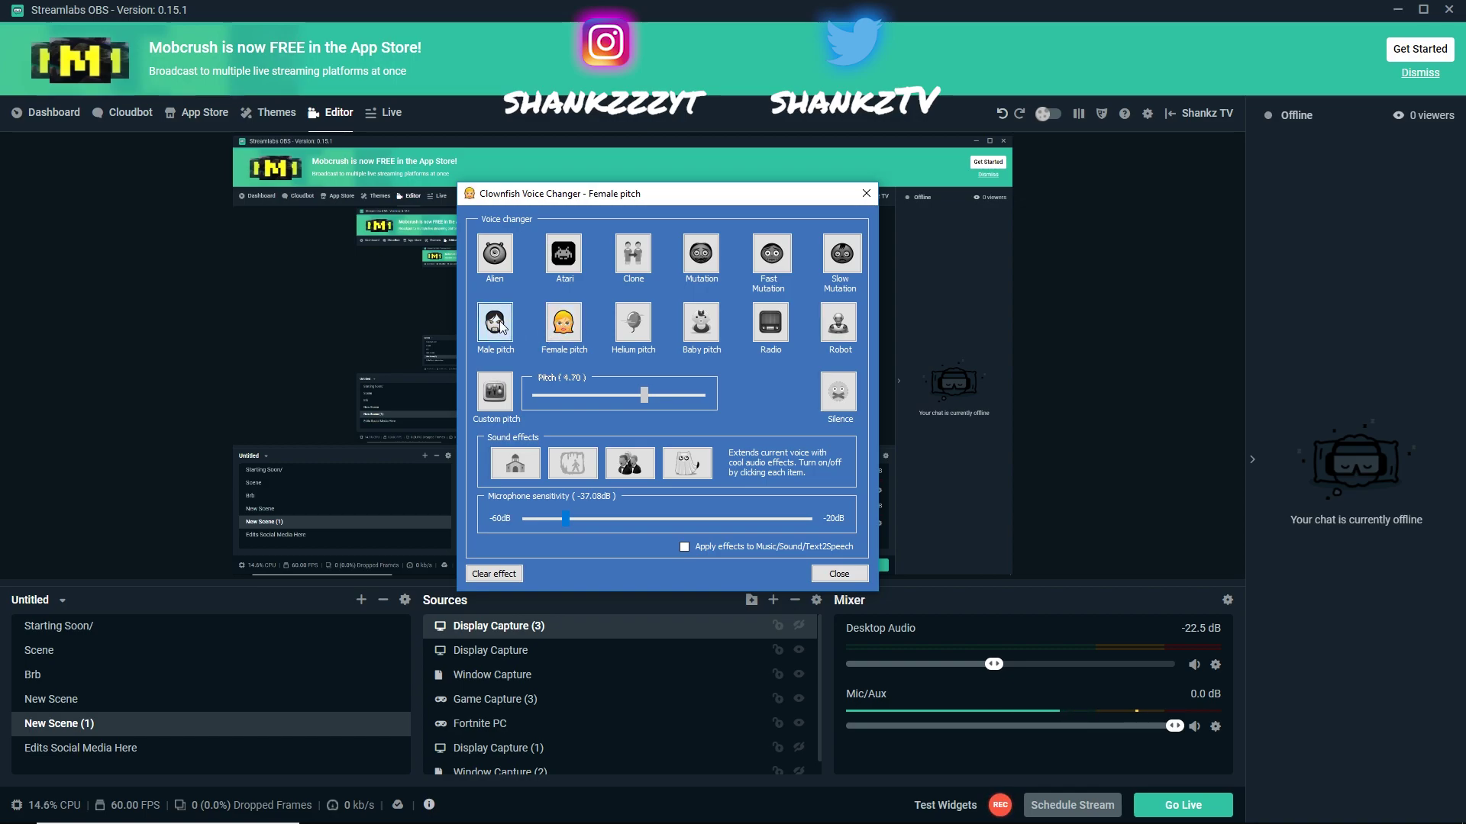
{"action": "left_click", "coordinate": [574, 334]}
{"action": "left_click", "coordinate": [575, 334]}
{"action": "left_click", "coordinate": [578, 333]}
{"action": "left_click", "coordinate": [584, 333]}
{"action": "left_click", "coordinate": [500, 575]}
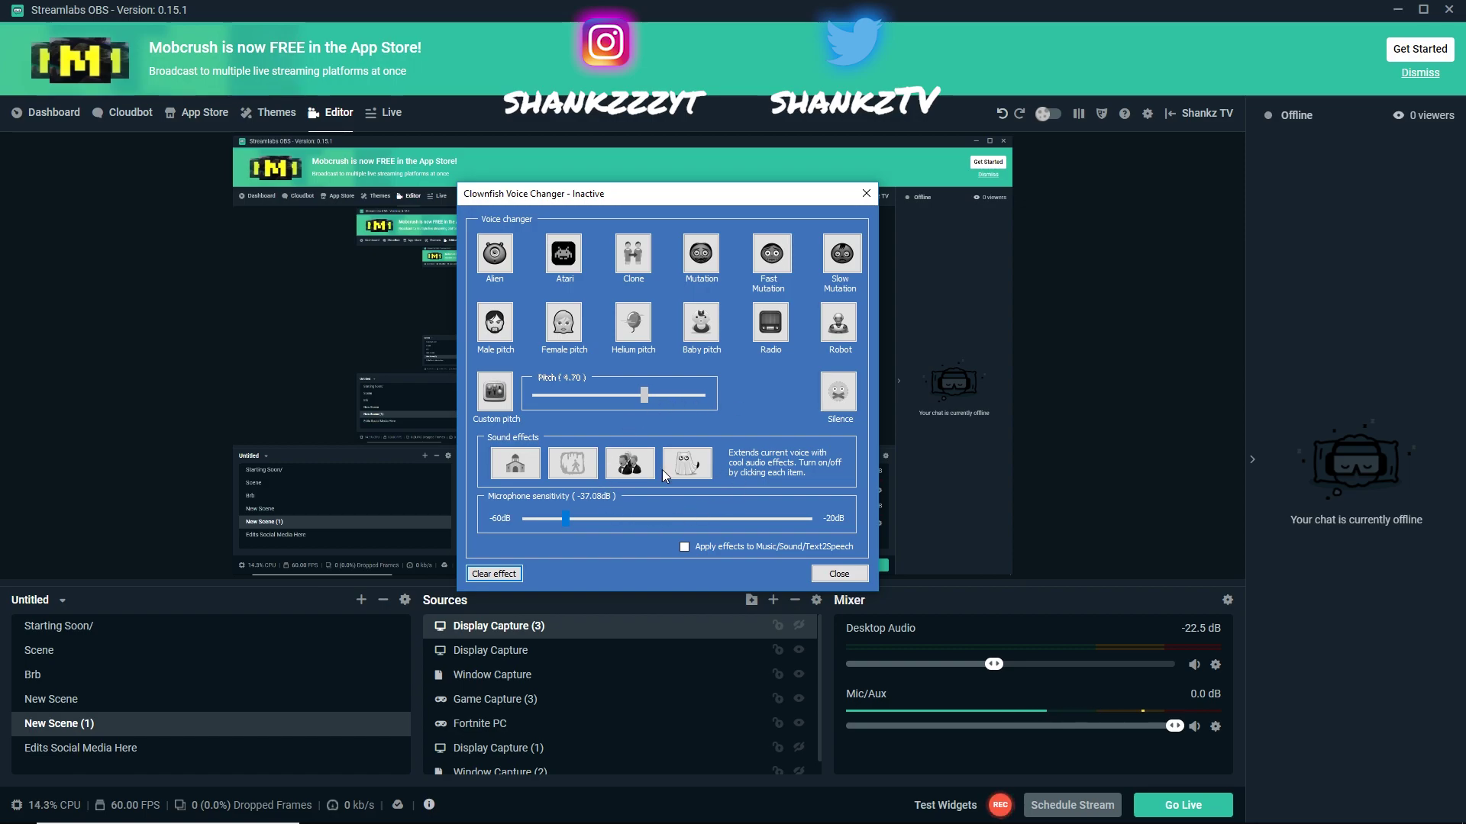
- Try Custom pitch at -0.15 and Baby pitch, then clear the effect
{"action": "left_click", "coordinate": [500, 388]}
{"action": "mouse_move", "coordinate": [643, 395]}
{"action": "left_mouse_down"}
{"action": "mouse_move", "coordinate": [717, 400]}
{"action": "mouse_move", "coordinate": [489, 404]}
{"action": "mouse_move", "coordinate": [618, 397]}
{"action": "left_mouse_up"}
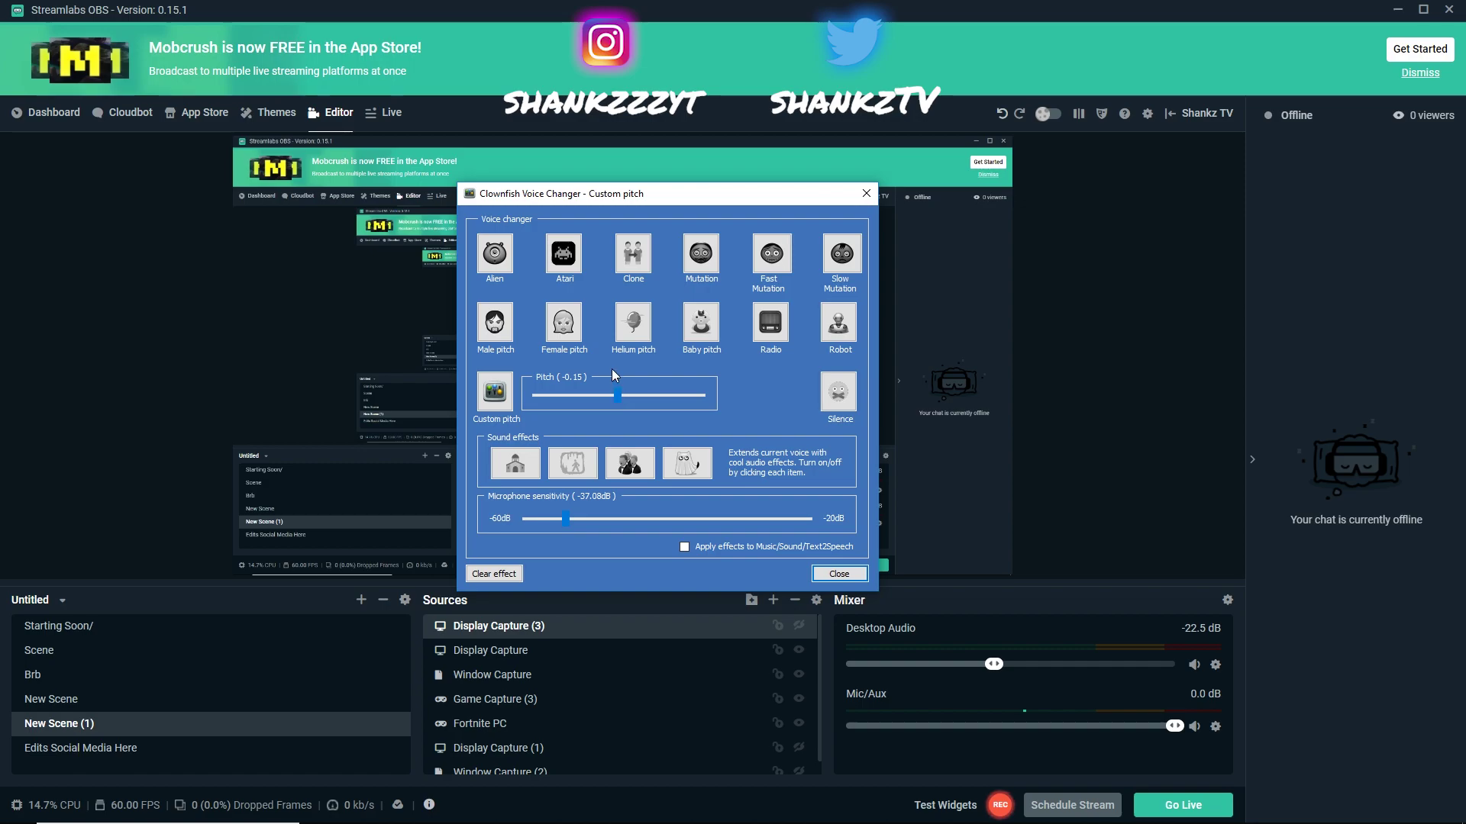
{"action": "left_click", "coordinate": [649, 322]}
{"action": "left_click", "coordinate": [702, 321]}
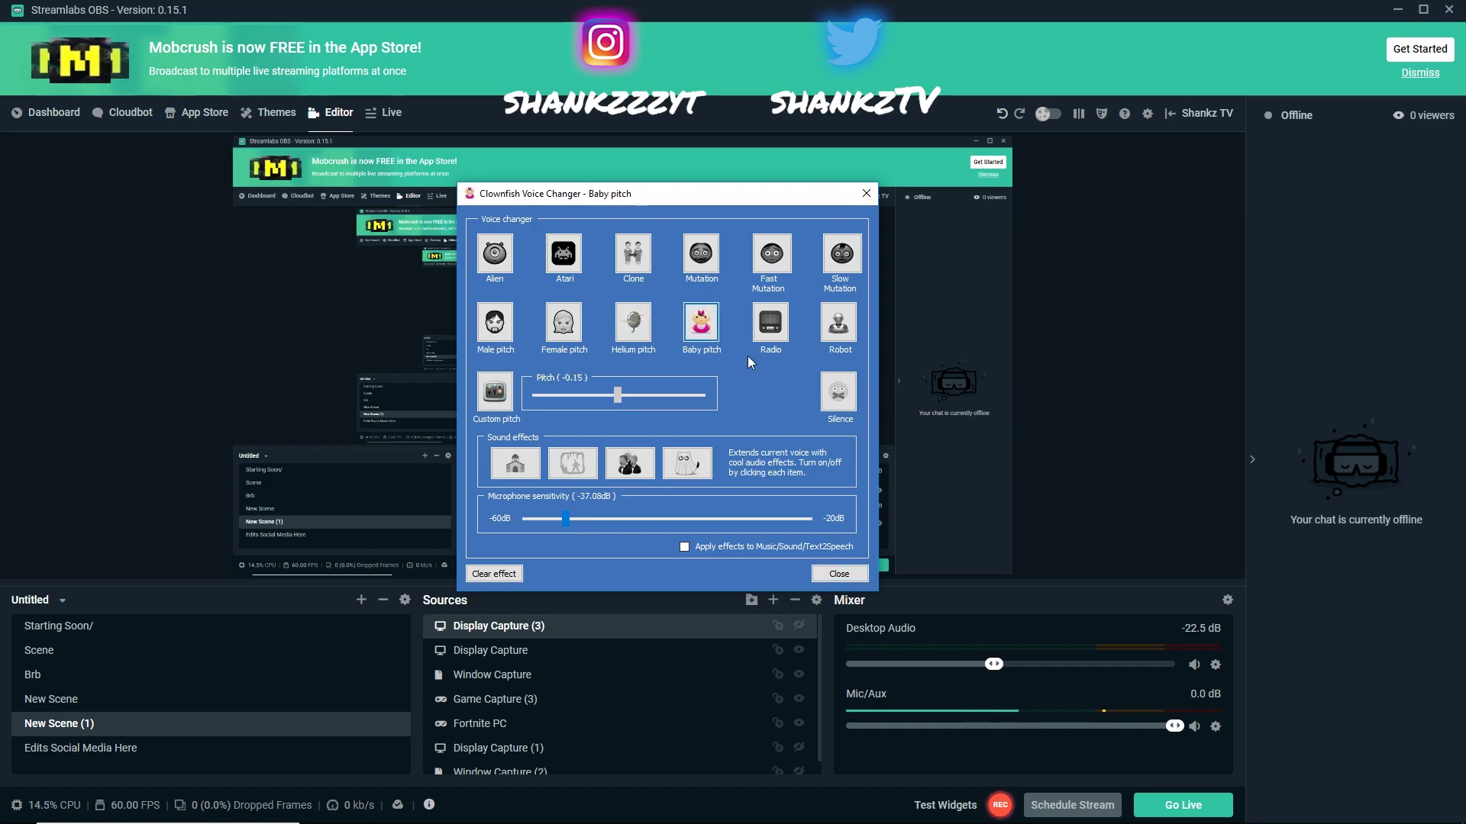
{"action": "left_click", "coordinate": [482, 576]}
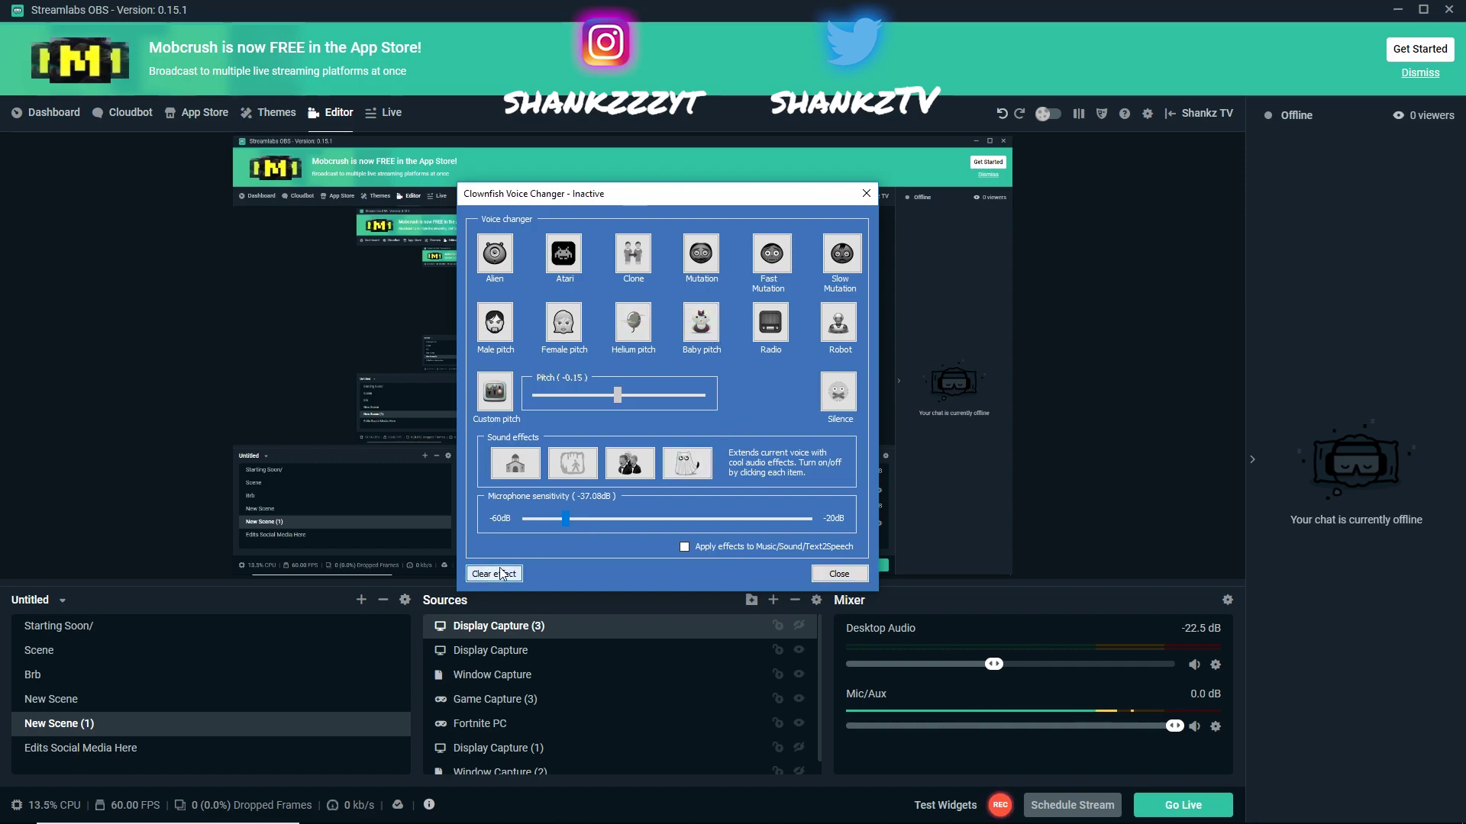